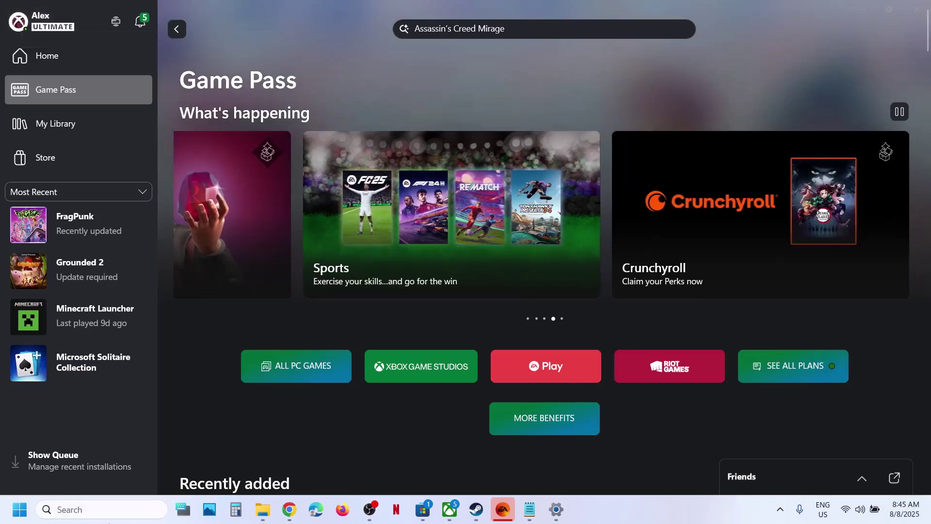
Launch the Xbox app by searching 'xbox' in Windows search.
left_click(88, 508)
type("xb")
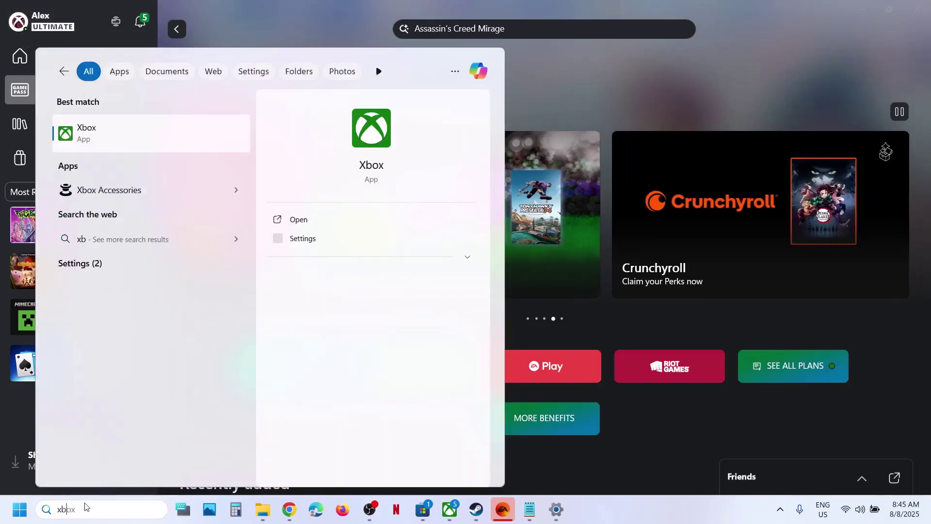
type("ox")
key("Return")
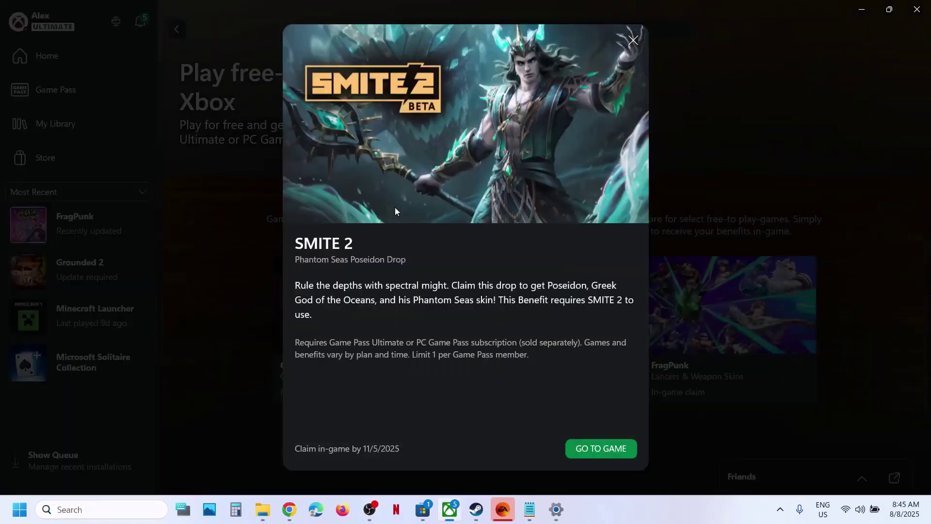
Dismiss the SMITE 2 promotion and search the Xbox app for Assassin's Creed Mirage.
left_click(636, 37)
left_click(558, 31)
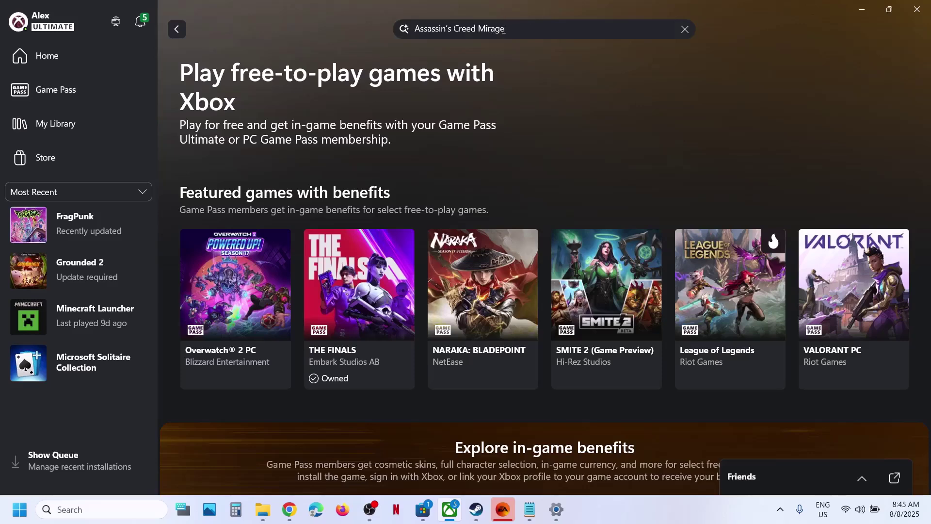
key("Return")
Start Mirage's Game Pass install and install Ubisoft Connect PC, approving the UAC prompt.
left_click(295, 244)
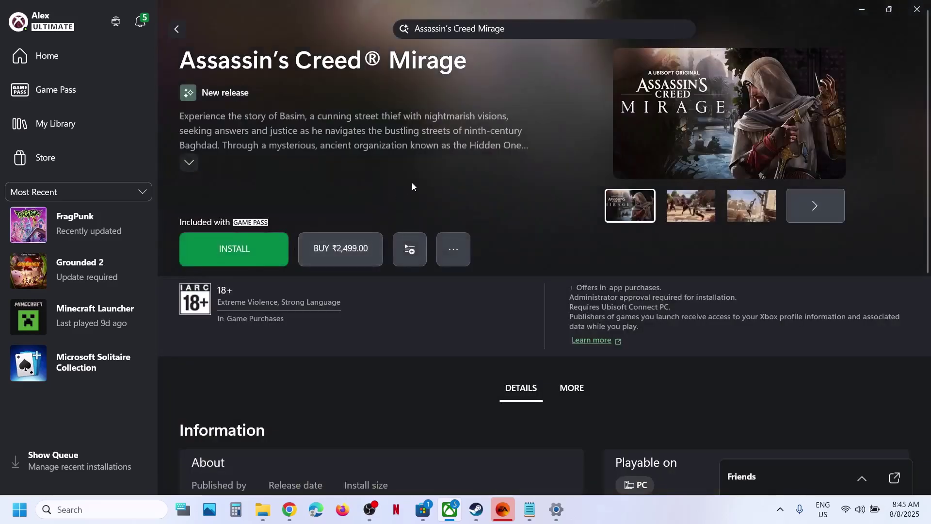
left_click(233, 253)
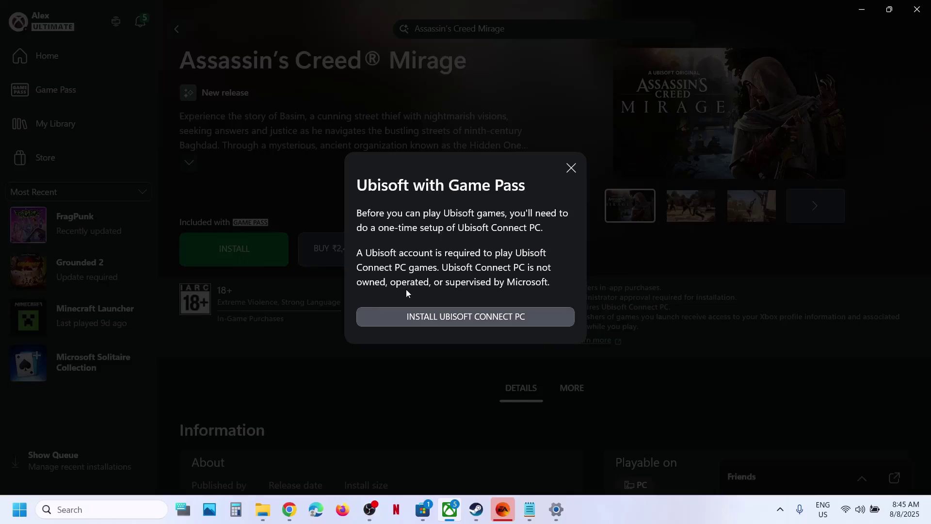
left_click(473, 318)
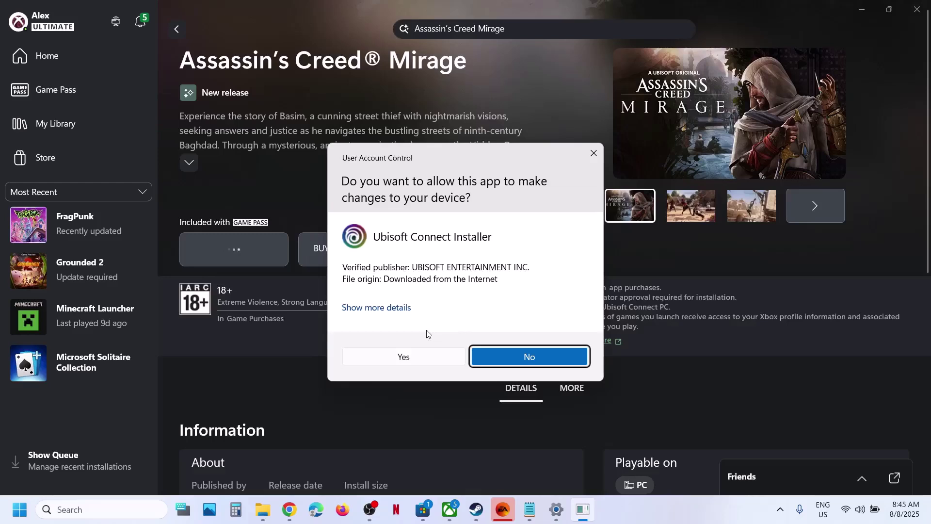
left_click(402, 357)
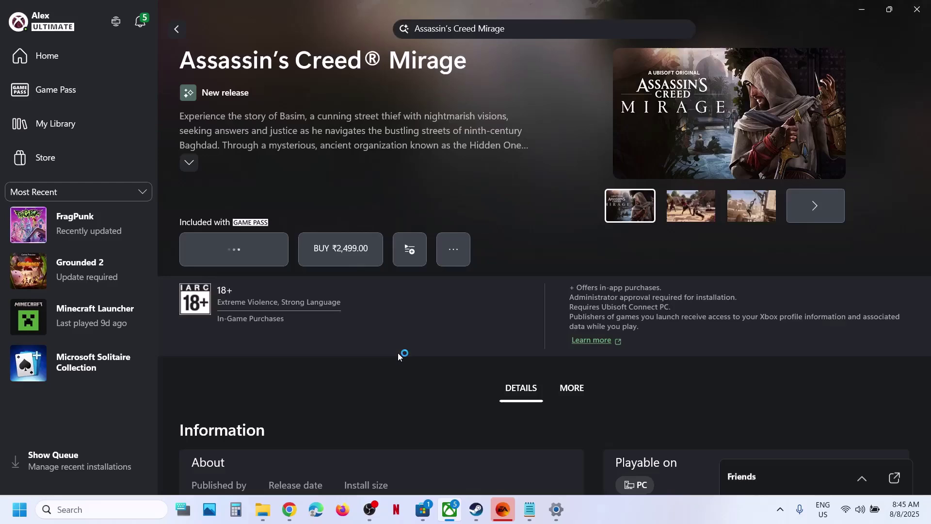
left_click(780, 510)
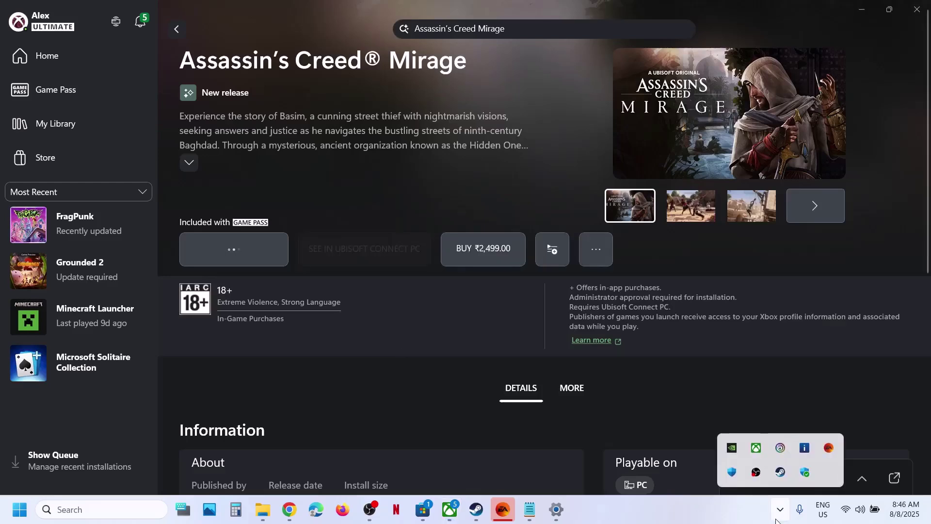
left_click(673, 517)
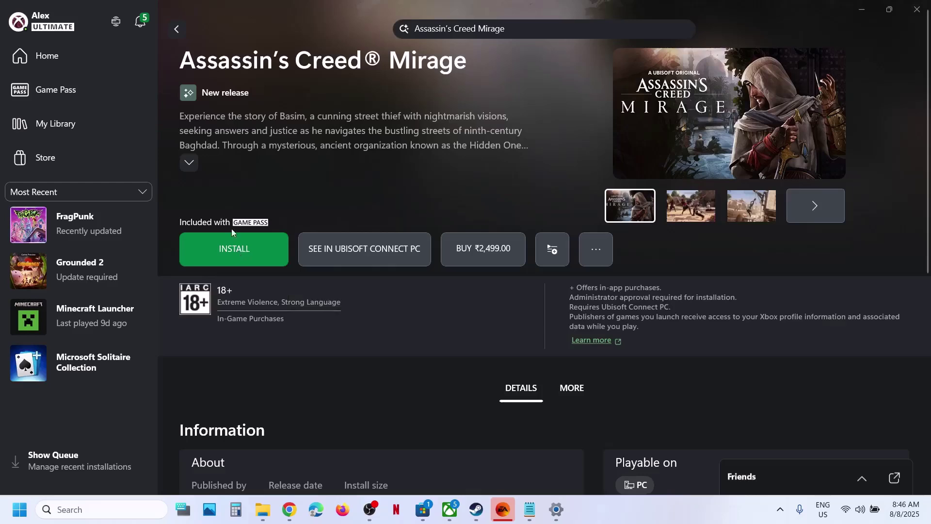
left_click(45, 26)
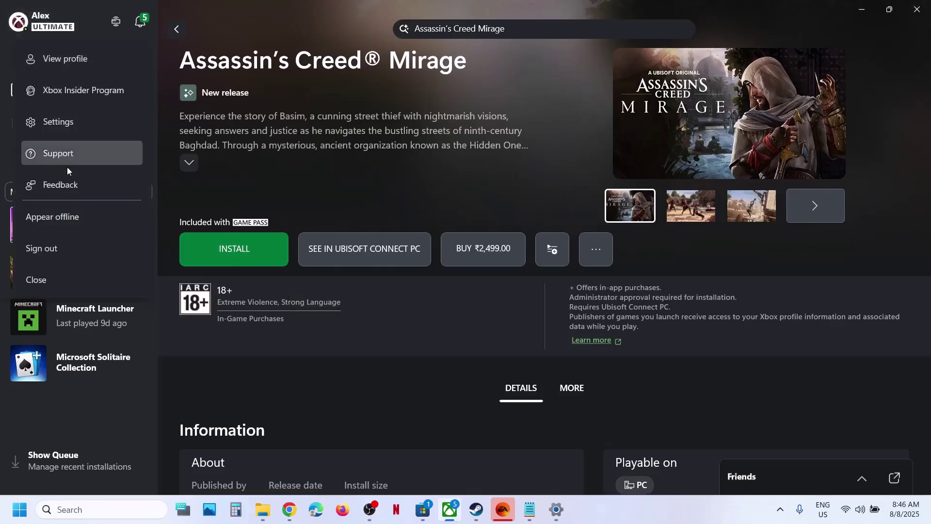
left_click(59, 127)
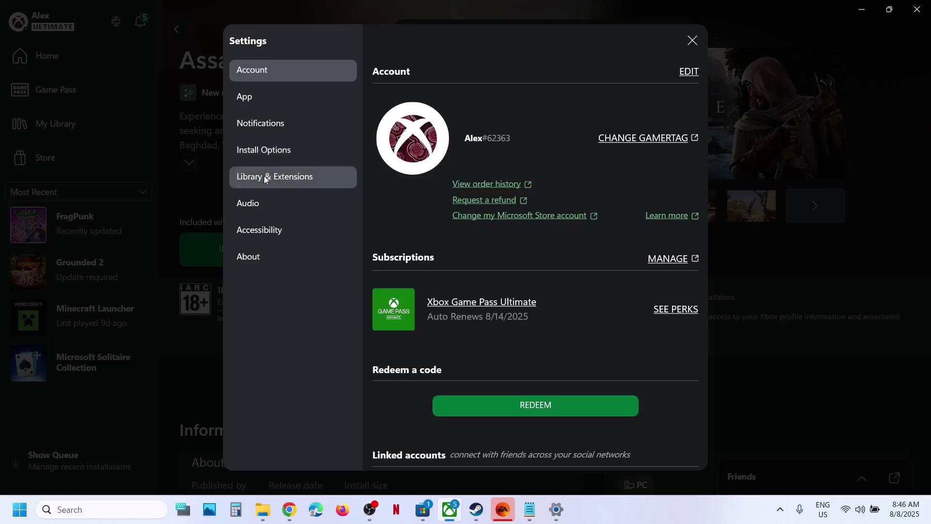
left_click(261, 179)
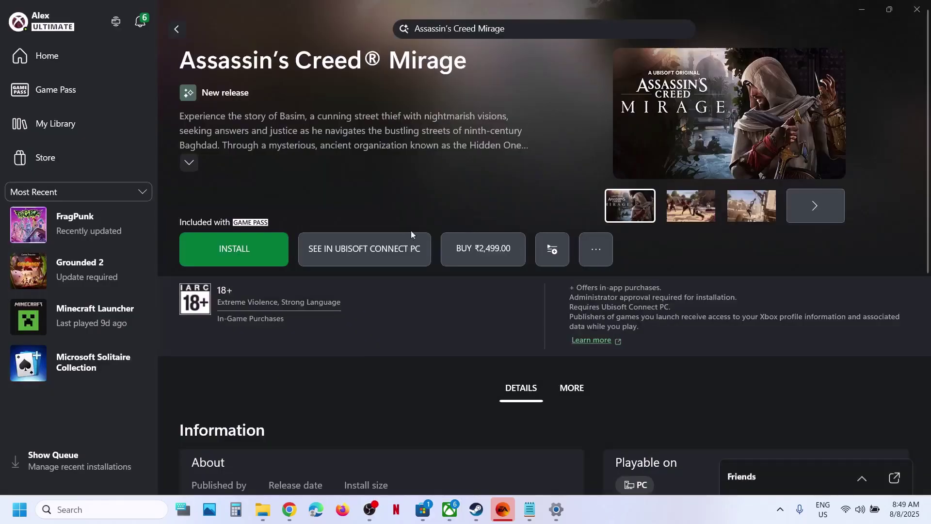
Begin installing Assassin's Creed Mirage with English language and the default install folder.
left_click(207, 262)
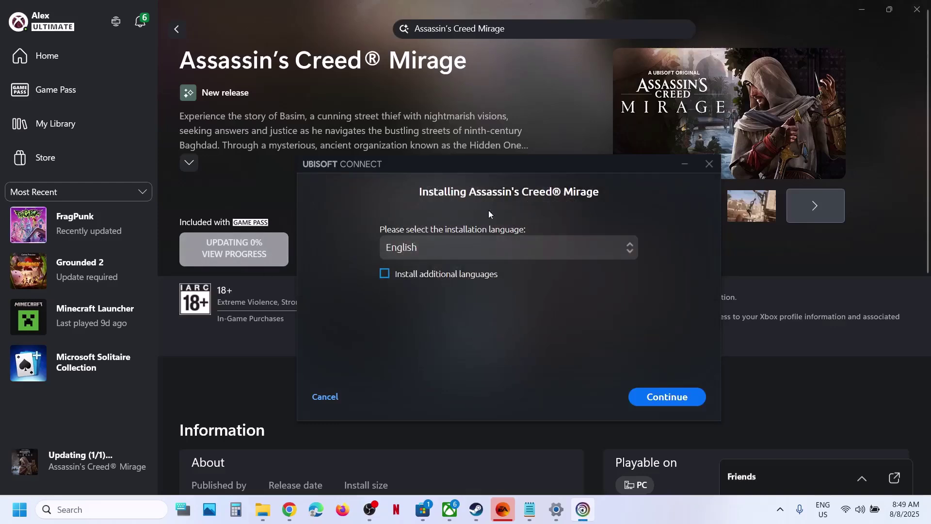
left_click(436, 250)
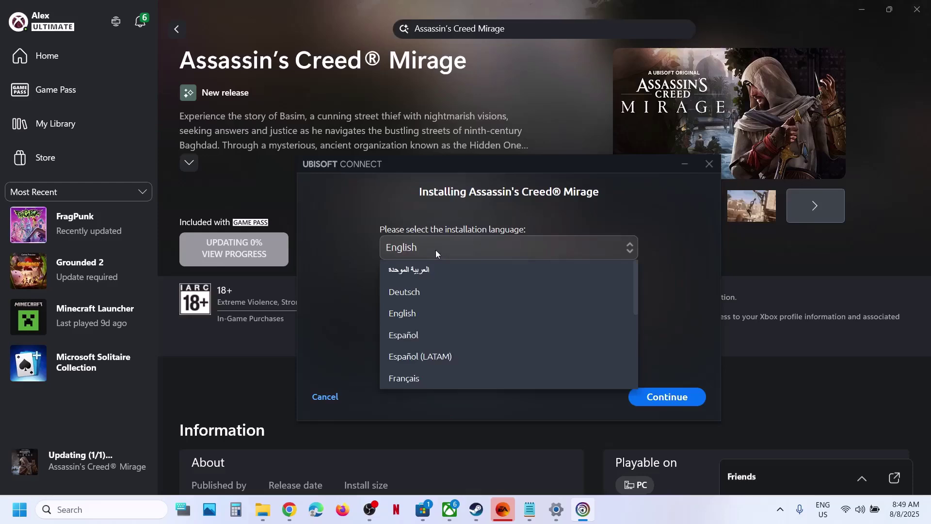
left_click(443, 219)
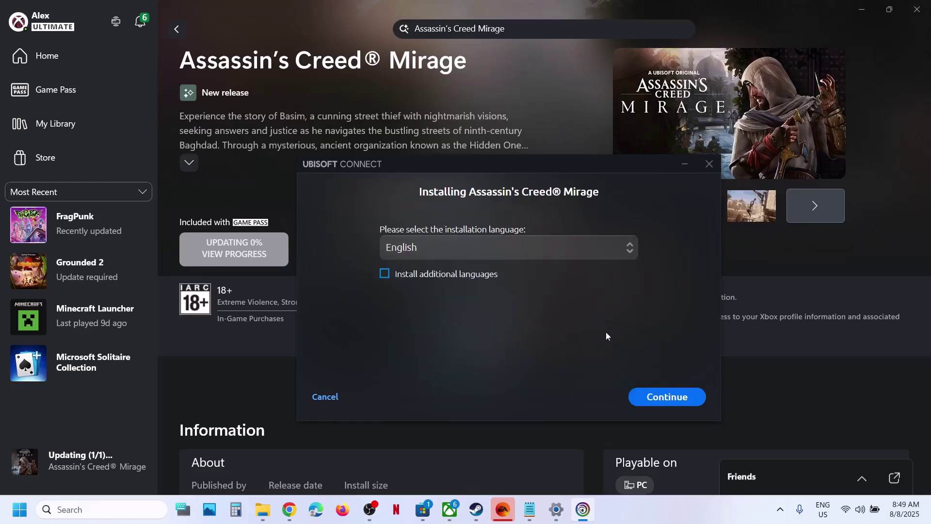
left_click(665, 397)
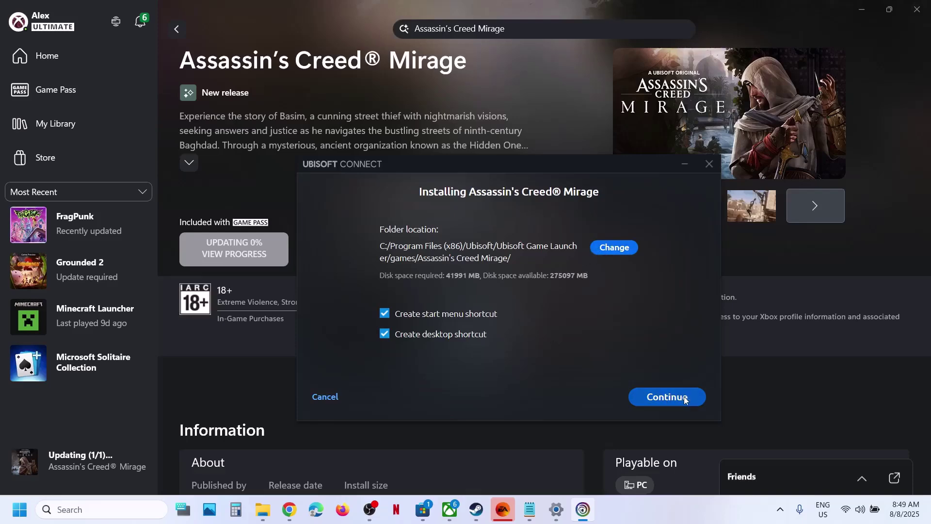
left_click(668, 398)
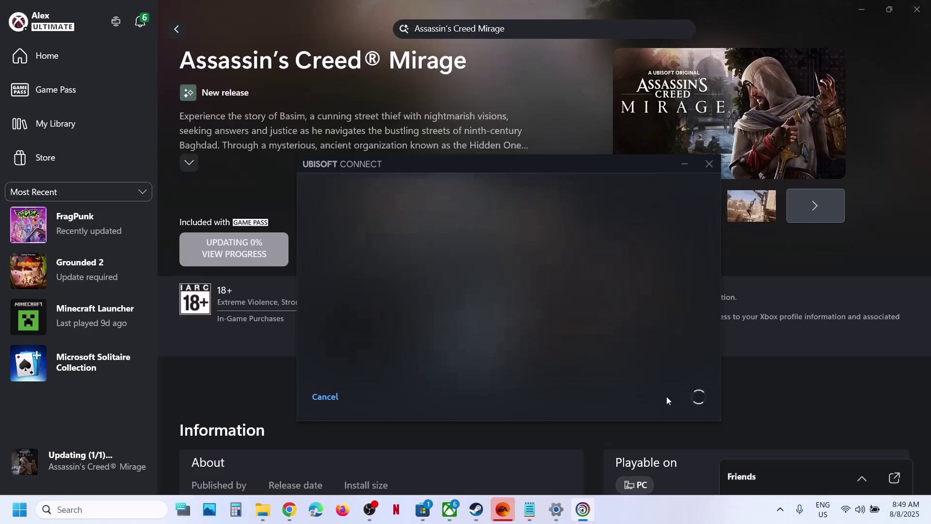
Accept the licence agreement, grant administrator permission, and open Ubisoft Connect from the tray.
left_click(638, 400)
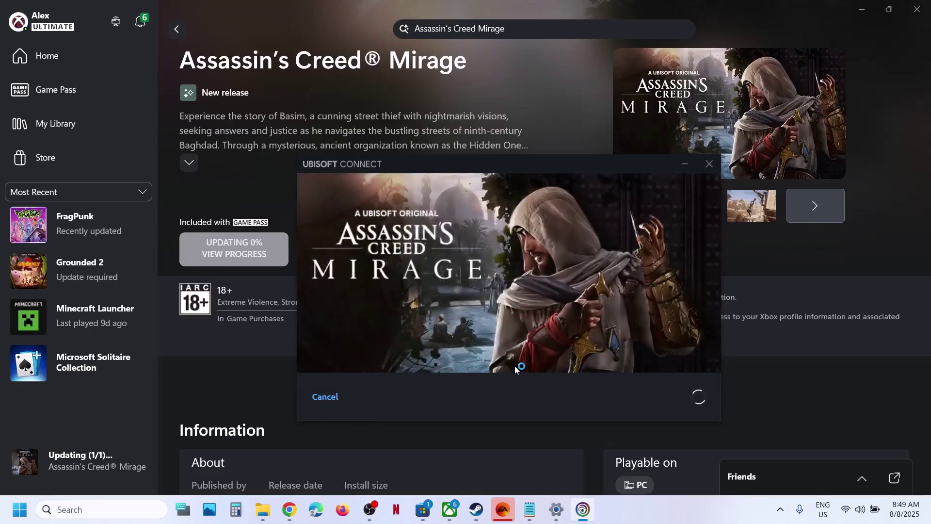
left_click(402, 356)
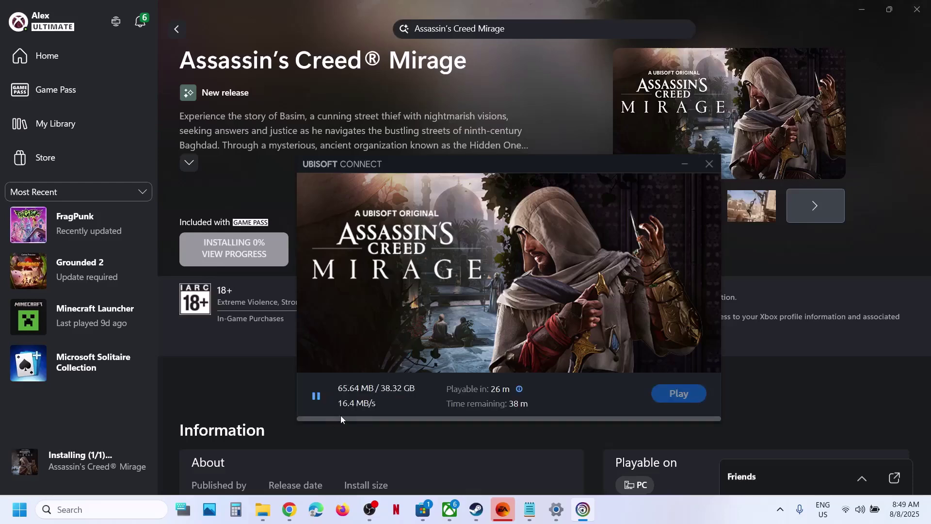
left_click(780, 509)
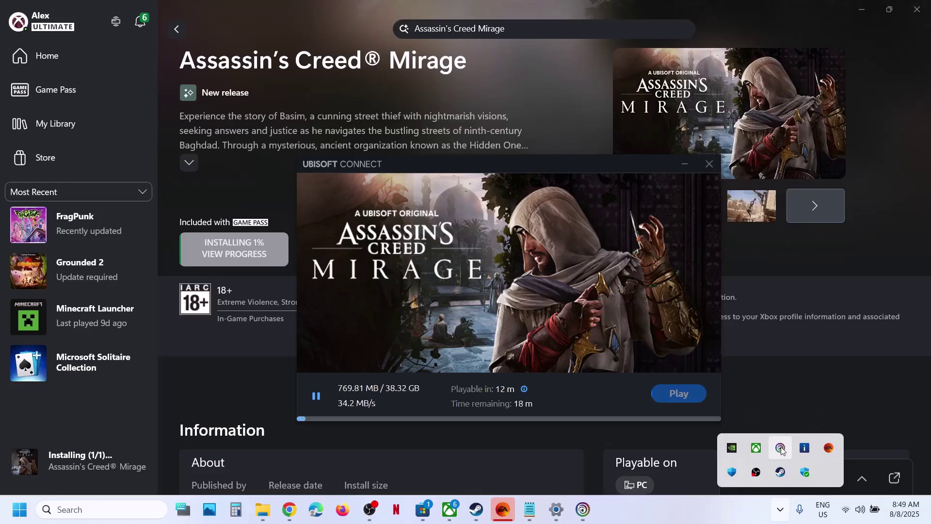
left_click(781, 449)
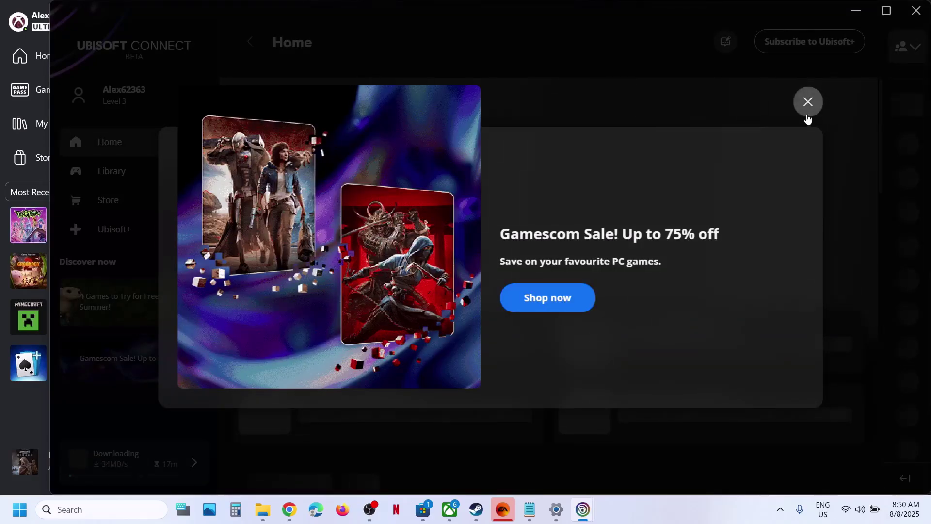
Dismiss the Gamescom Sale promotion and open Assassin's Creed Mirage's page from the Library.
left_click(807, 111)
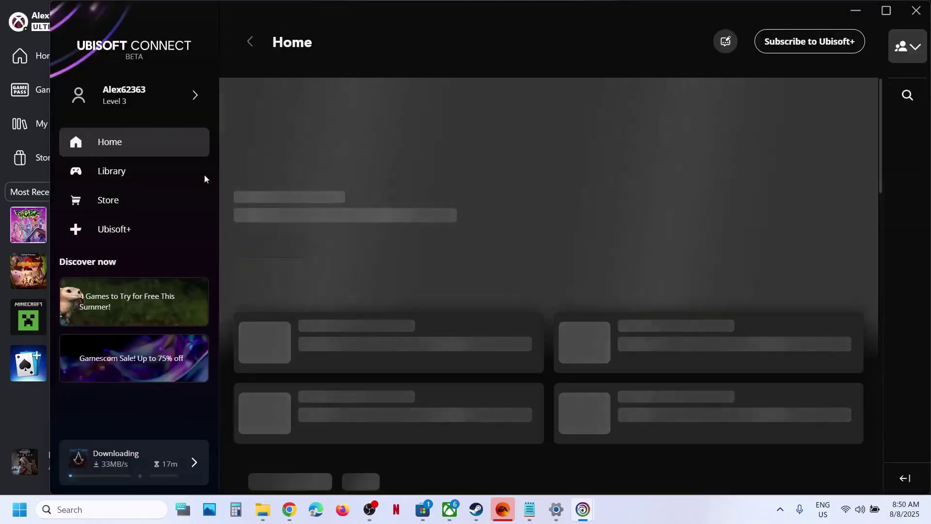
left_click(112, 175)
scroll(365, 293, "down", 8)
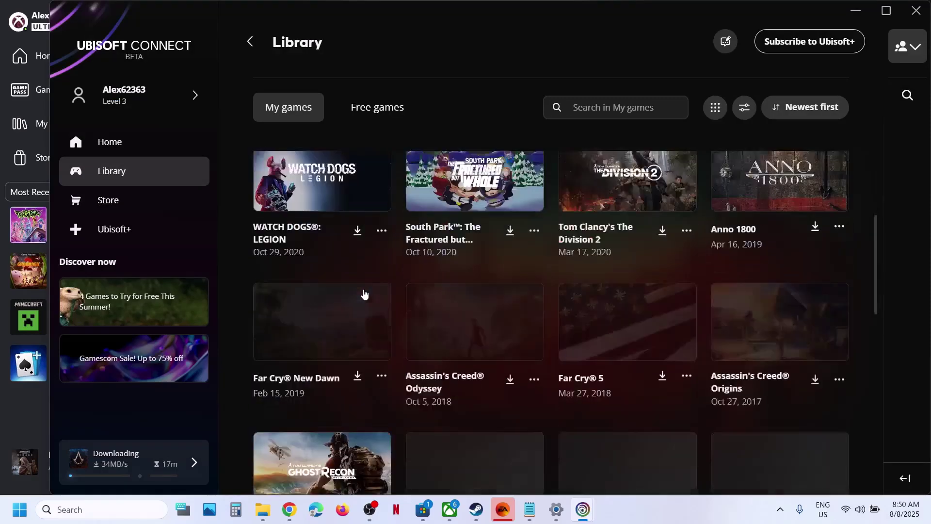
scroll(365, 293, "down", 8)
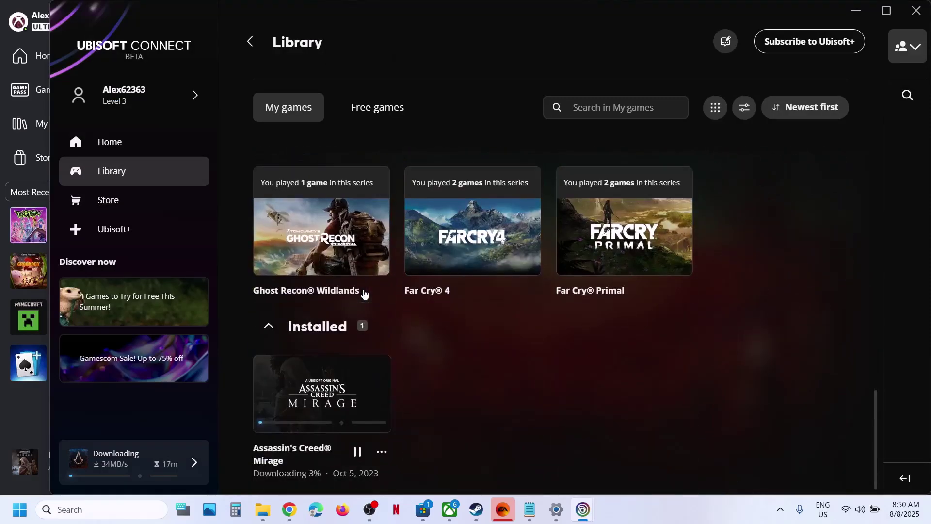
left_click(307, 385)
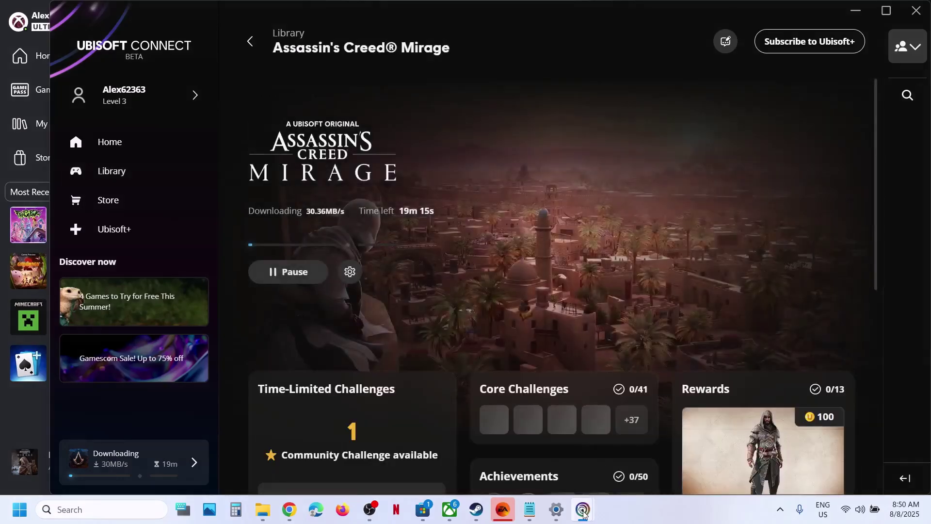
Bring the Mirage download progress window to the front and shift it slightly left.
mouse_move(583, 509)
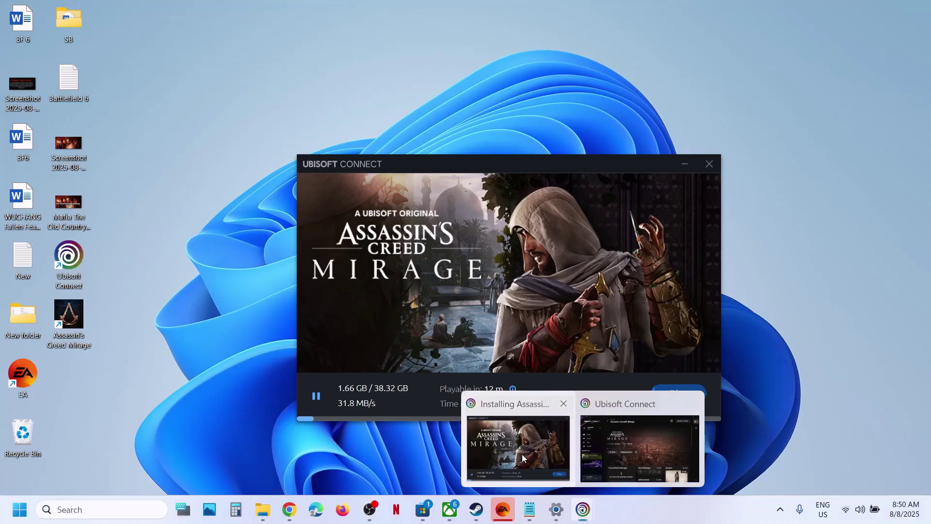
left_click(522, 458)
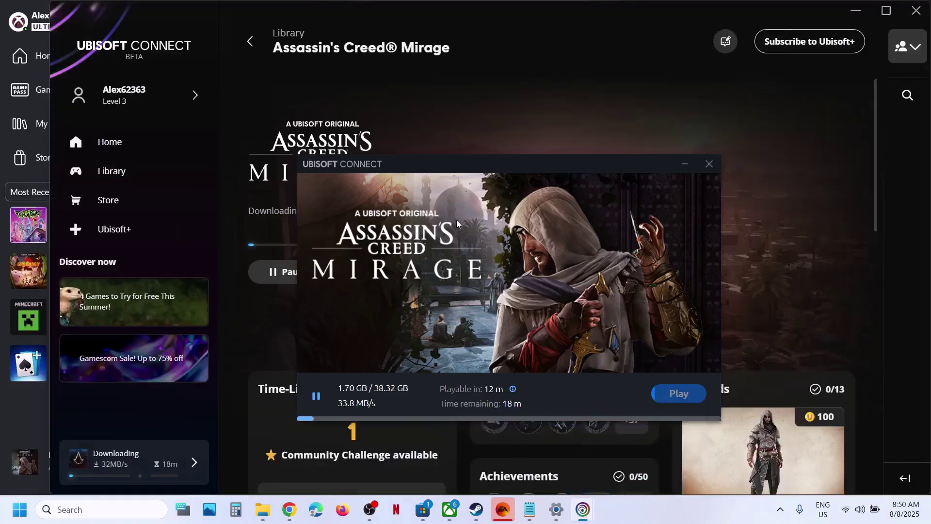
left_click_drag(496, 167, 464, 169)
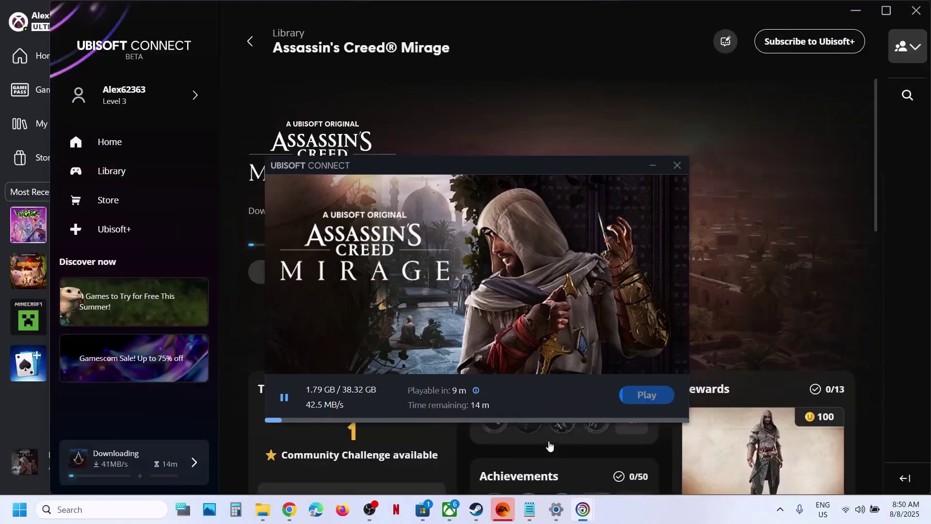
Return to the Xbox app with the Ubisoft download window on top, moved down-right.
left_click(451, 515)
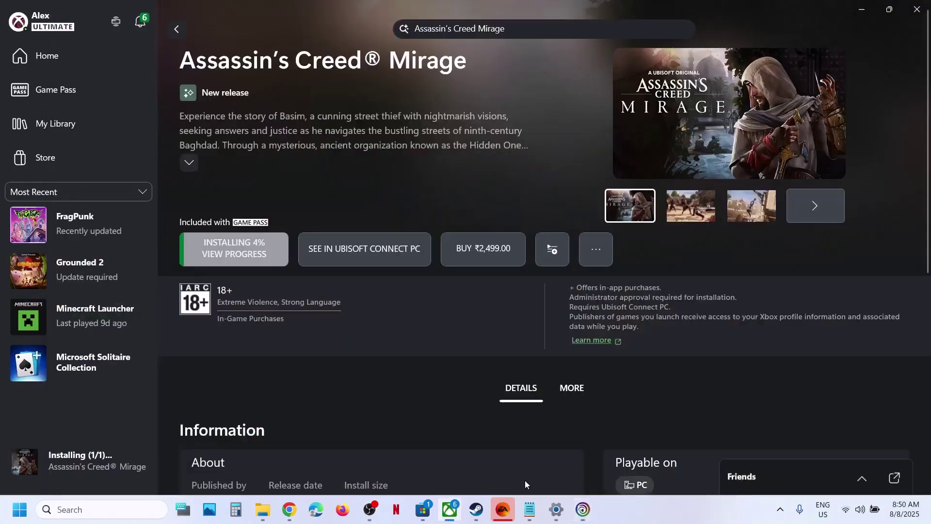
mouse_move(511, 509)
mouse_move(583, 509)
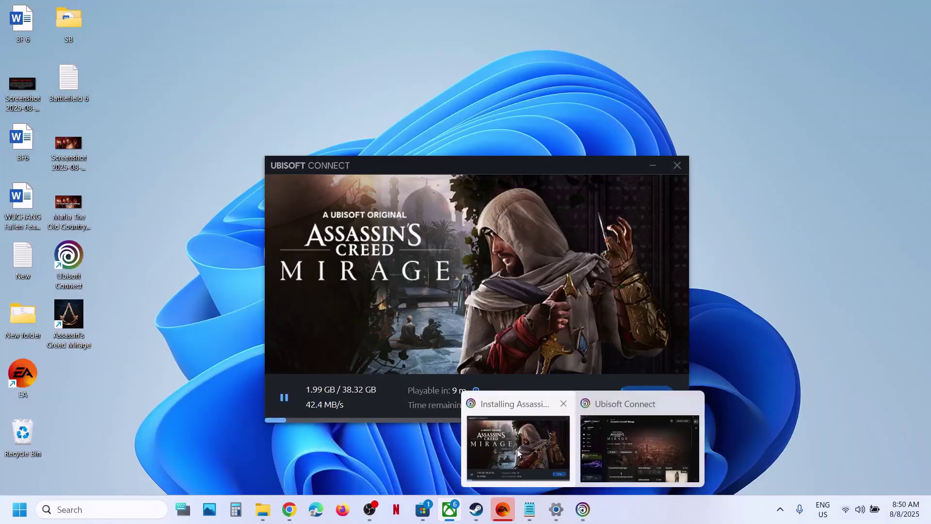
left_click(518, 453)
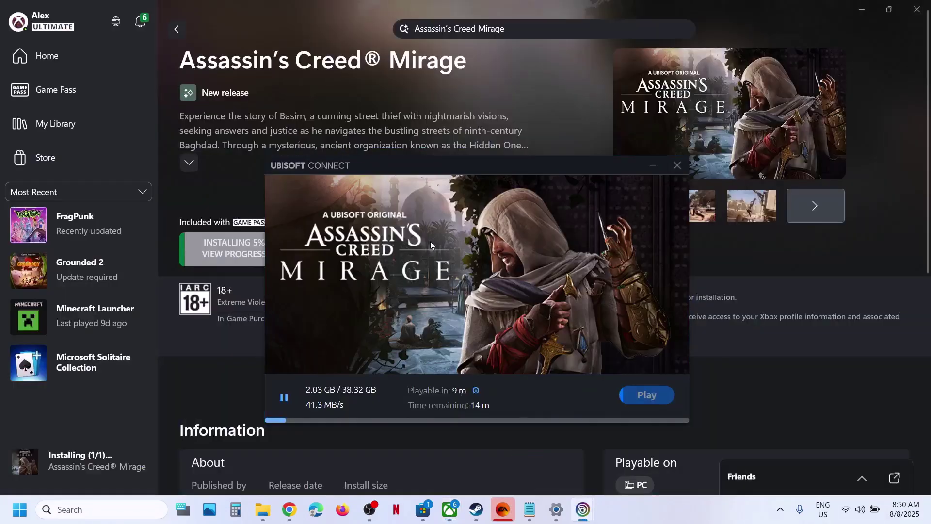
left_click_drag(449, 165, 473, 218)
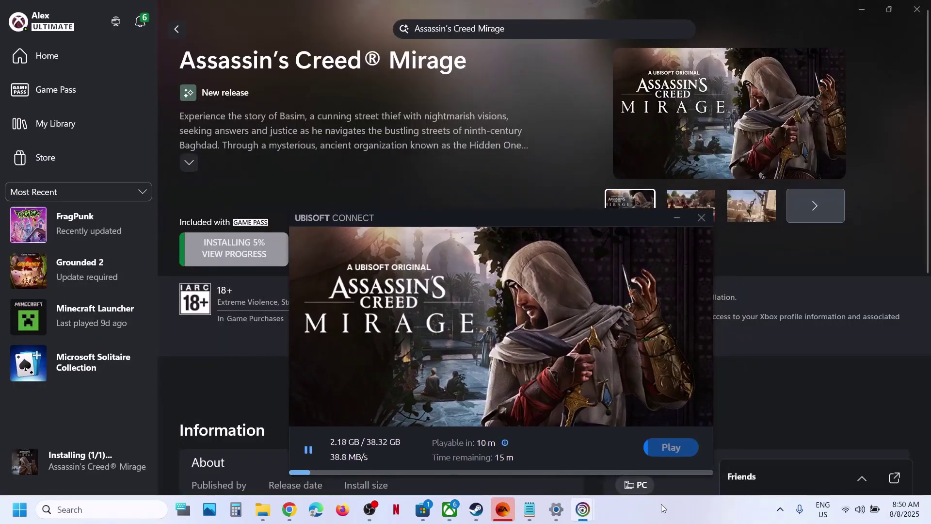